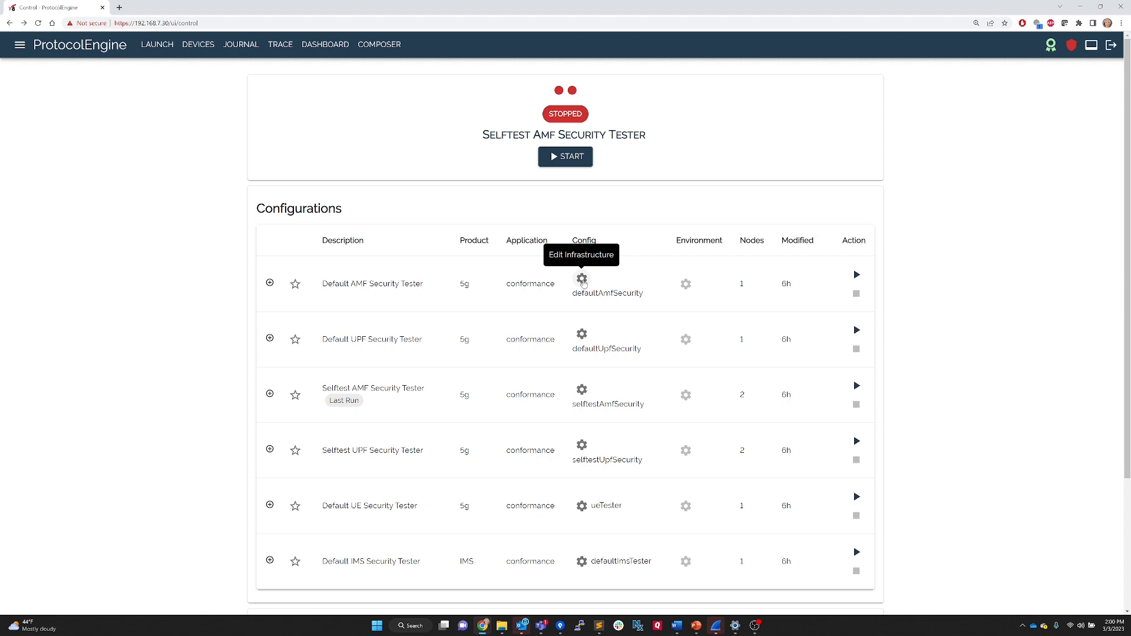
- Review the Default AMF Security Tester's infrastructure file and its pco node's defaultAmf environment parameters, leaving them unedited
click(582, 280)
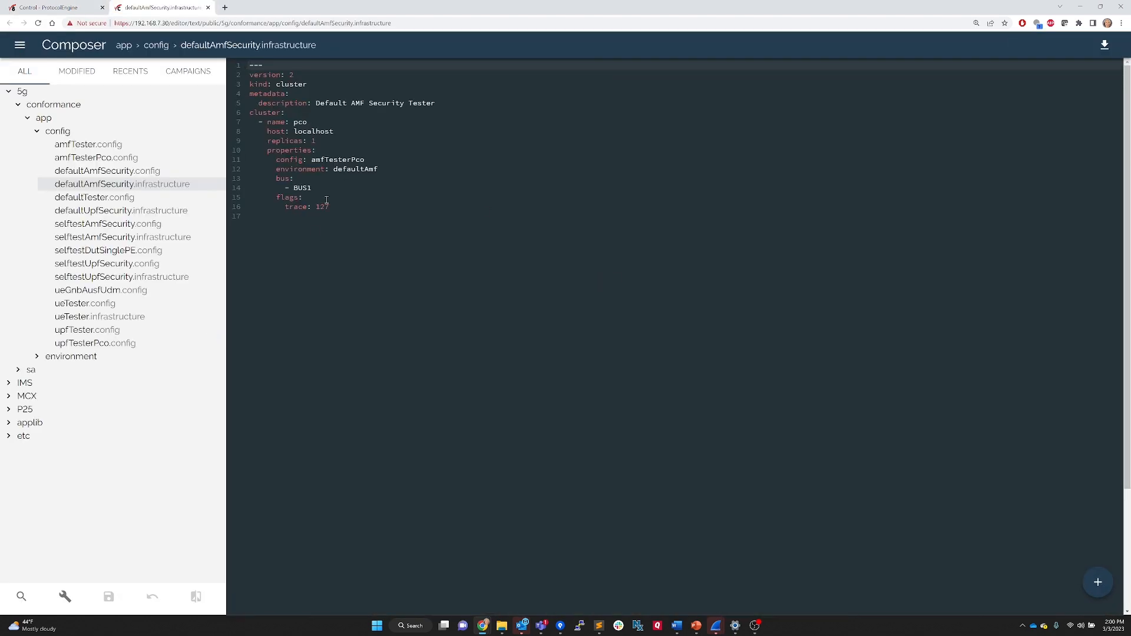
click(50, 7)
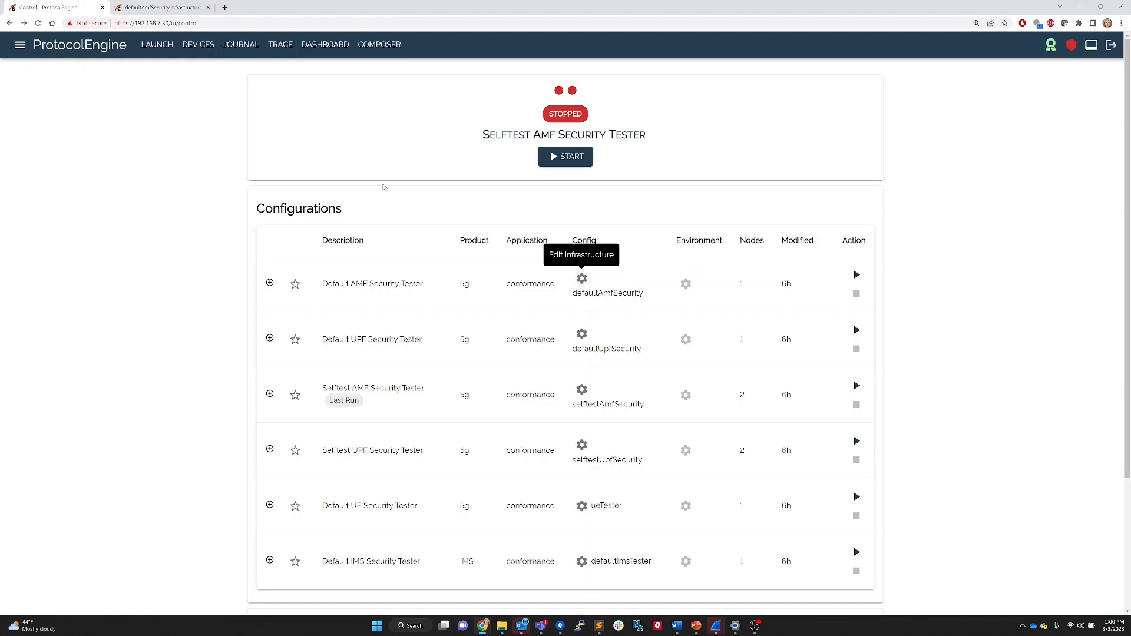
click(270, 282)
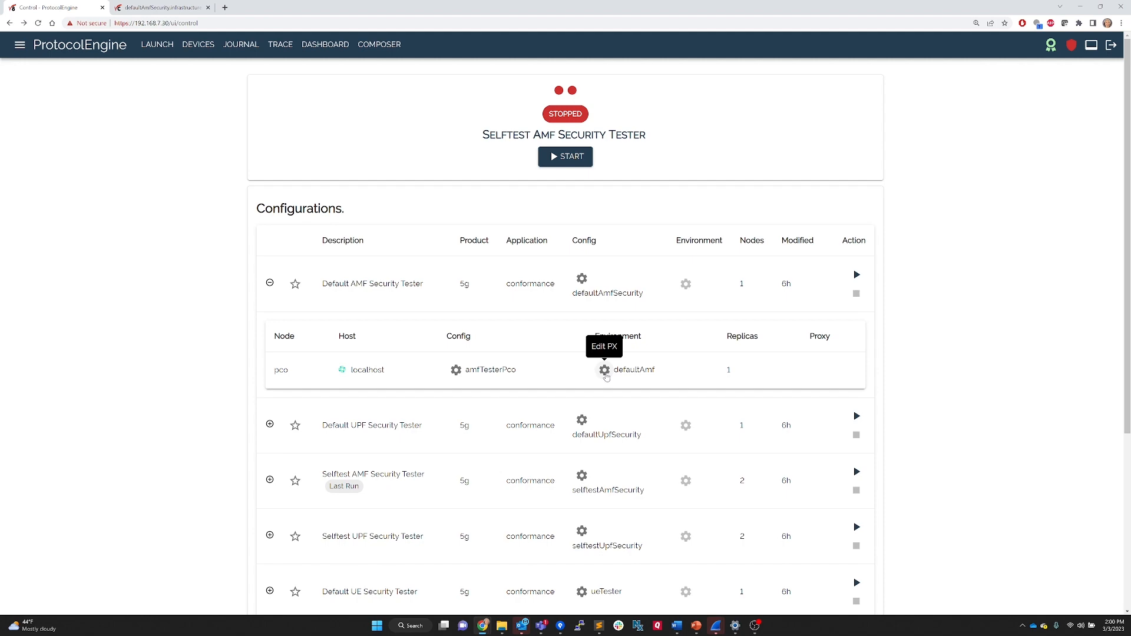
click(604, 370)
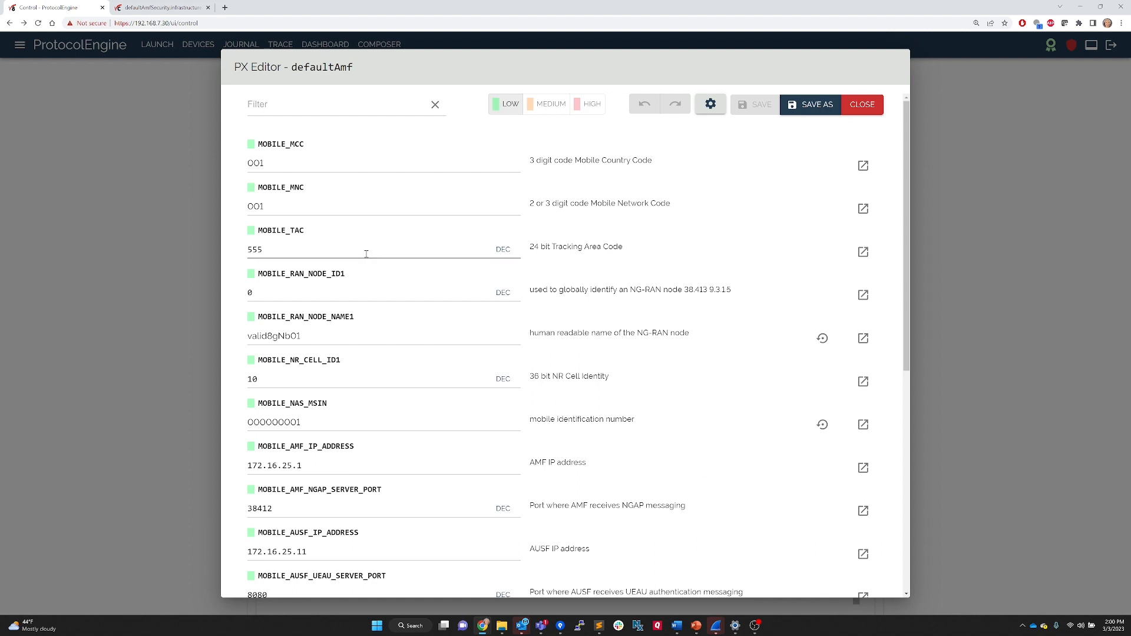
click(306, 156)
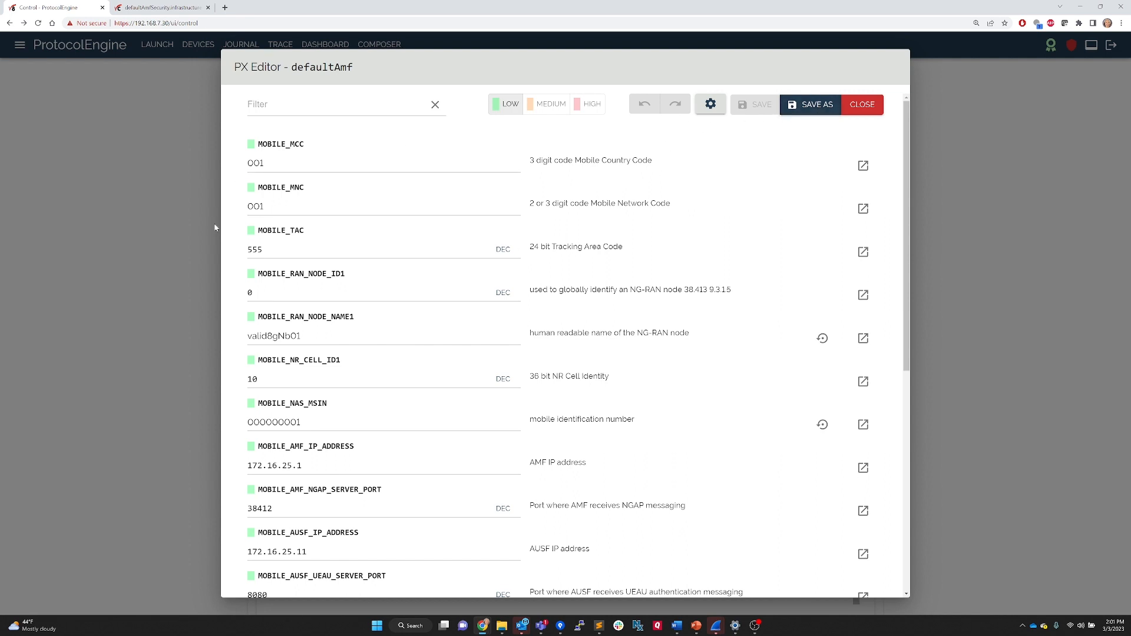
click(875, 113)
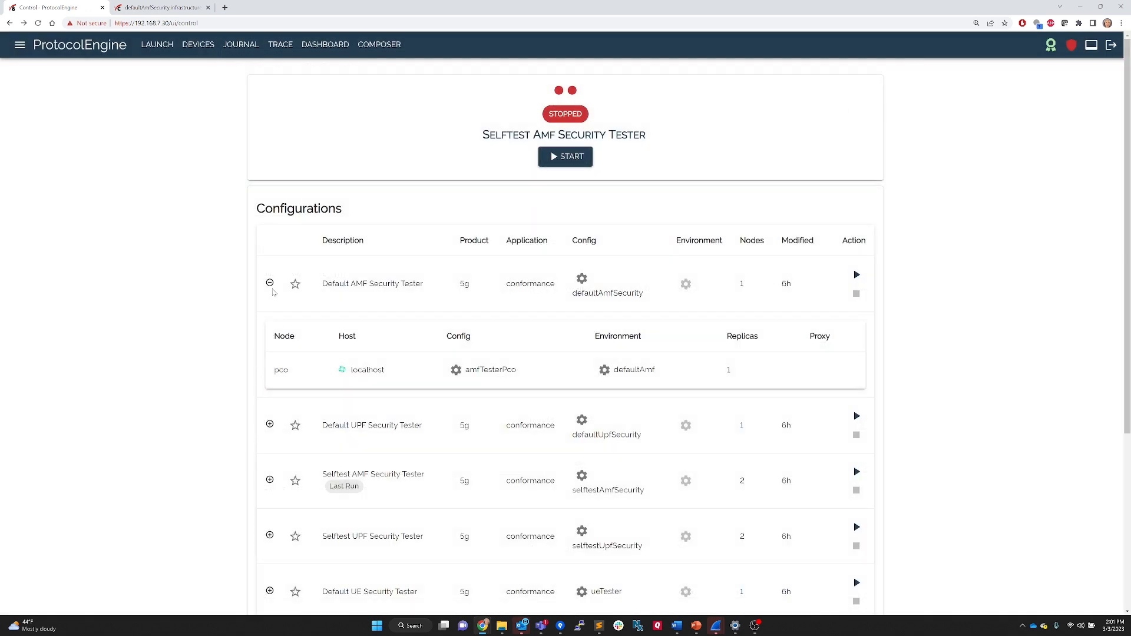
click(270, 284)
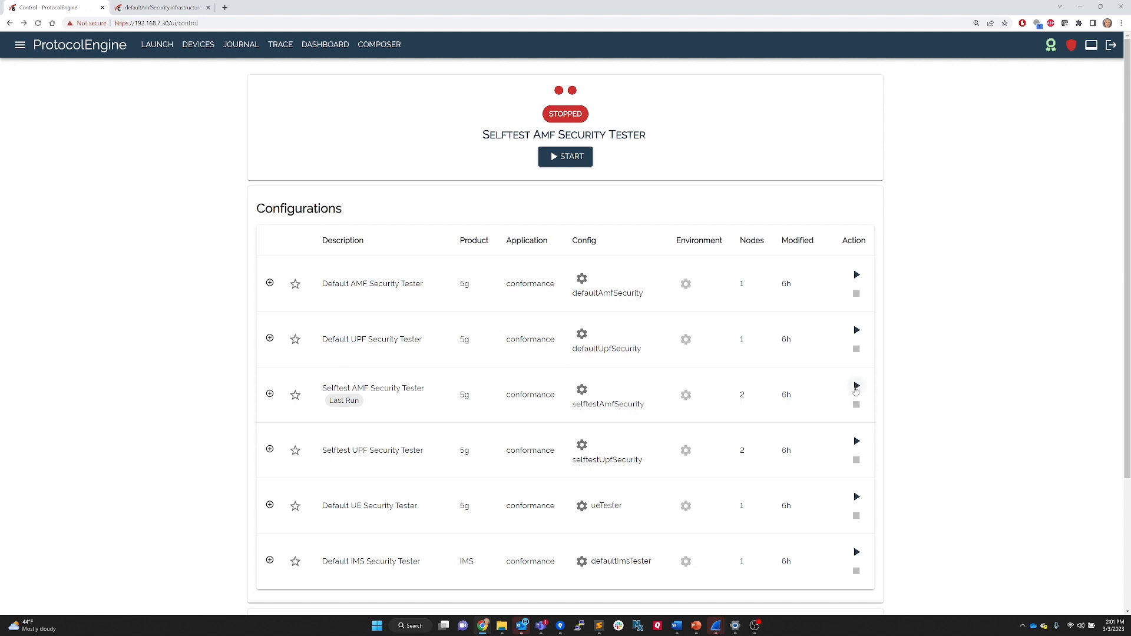
- Start the Selftest AMF Security Tester system from the list of configurations
click(855, 387)
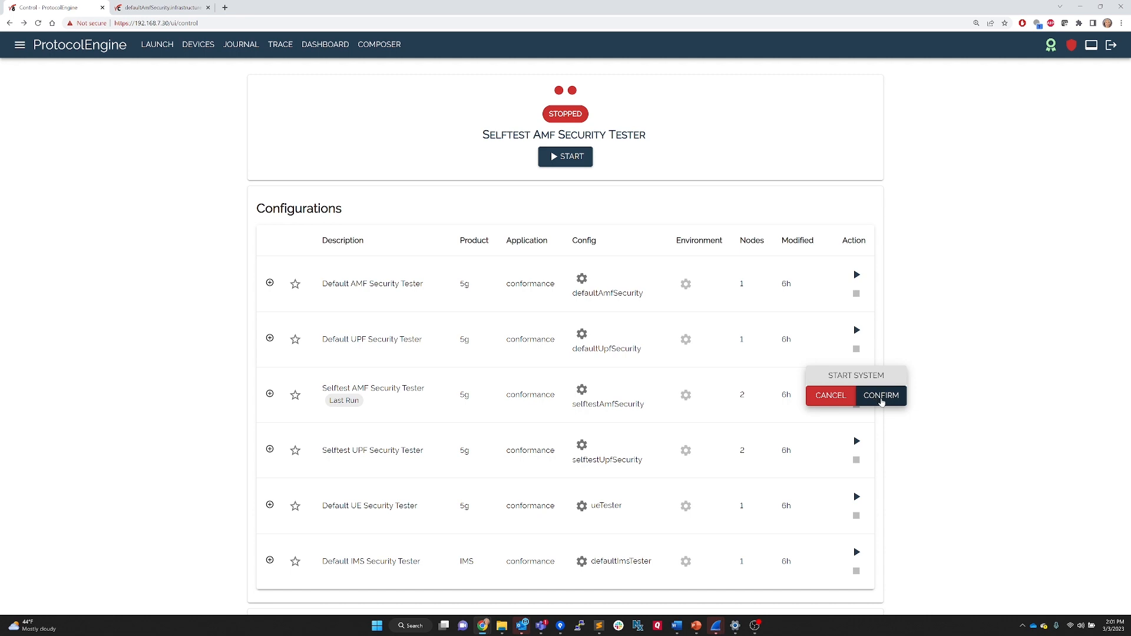
click(881, 400)
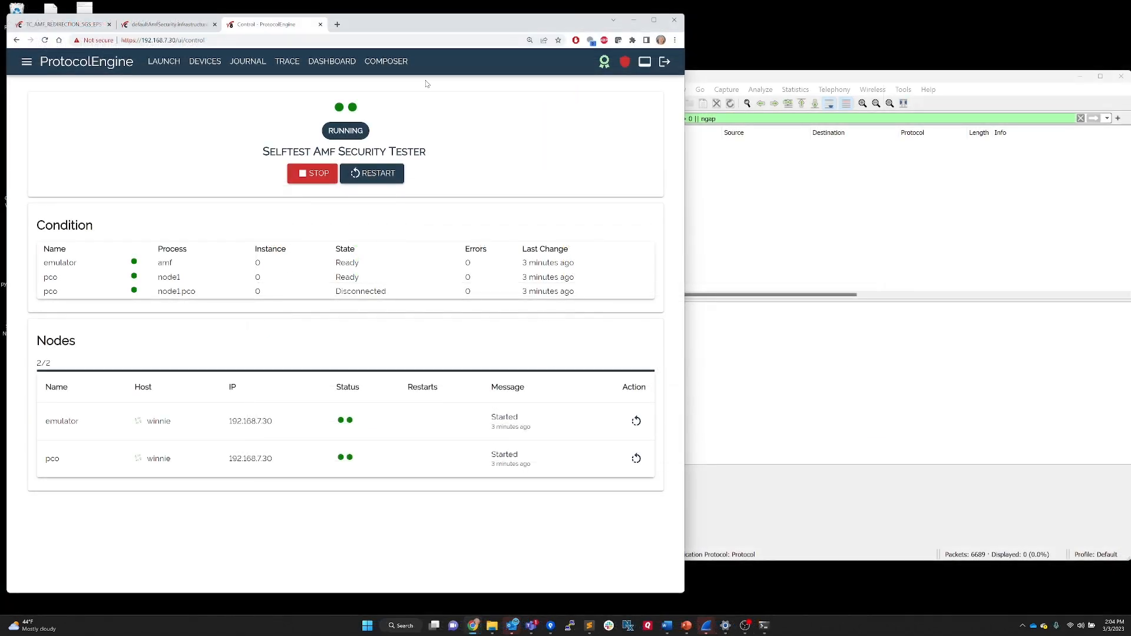
- Search the Composer files for TC_AMF and open the TC_AMF_REDIRECTION_5GS_EPS scenario
click(386, 62)
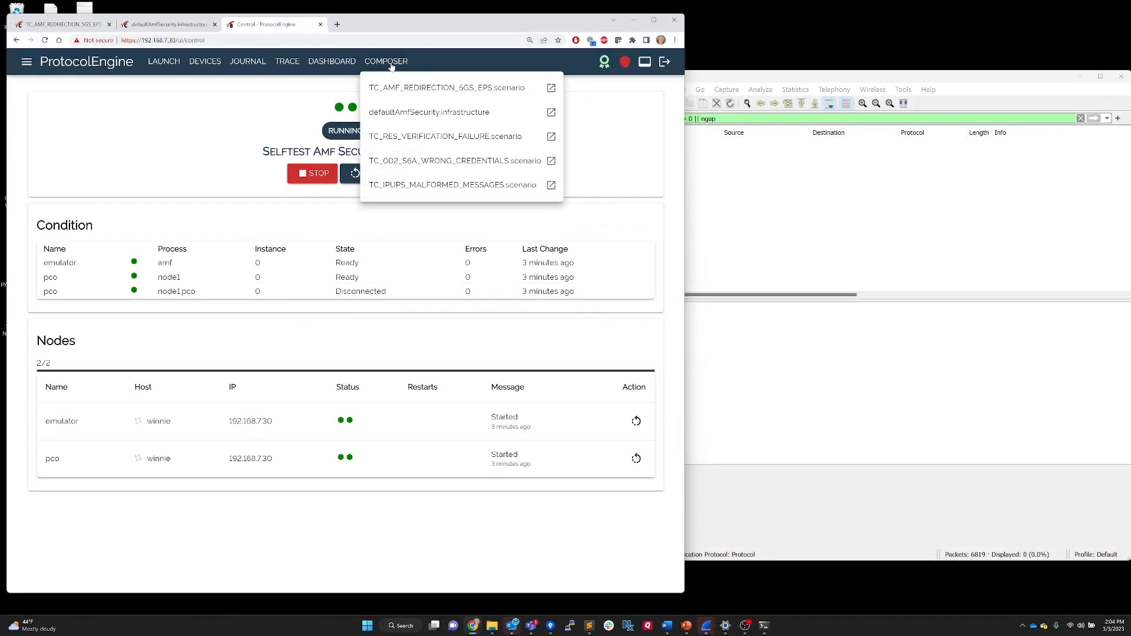
click(386, 62)
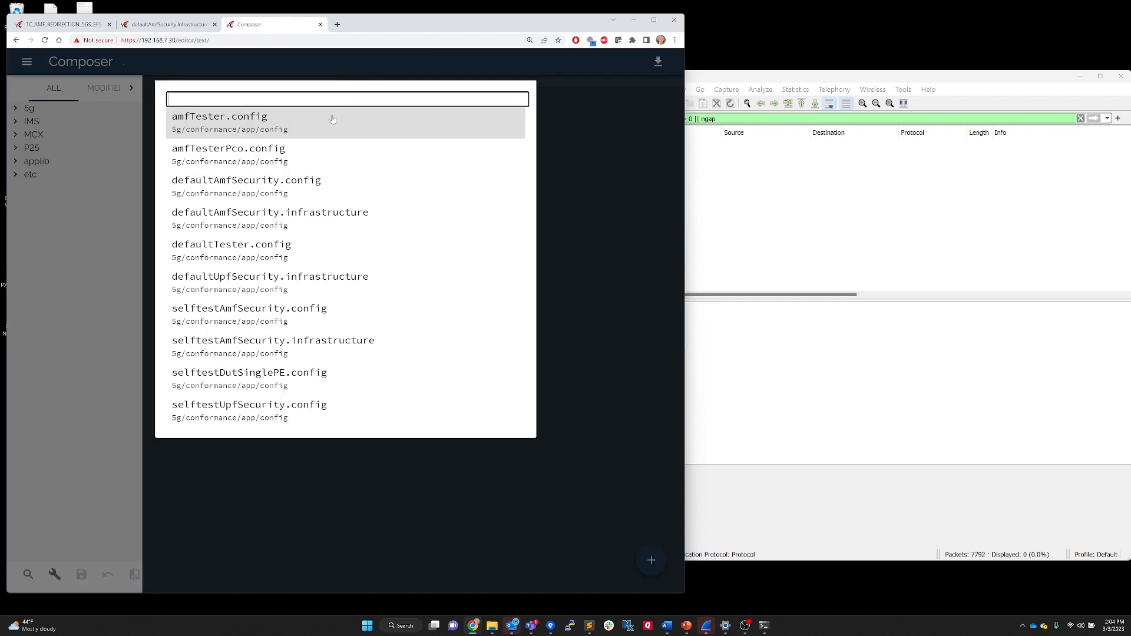
text(TC)
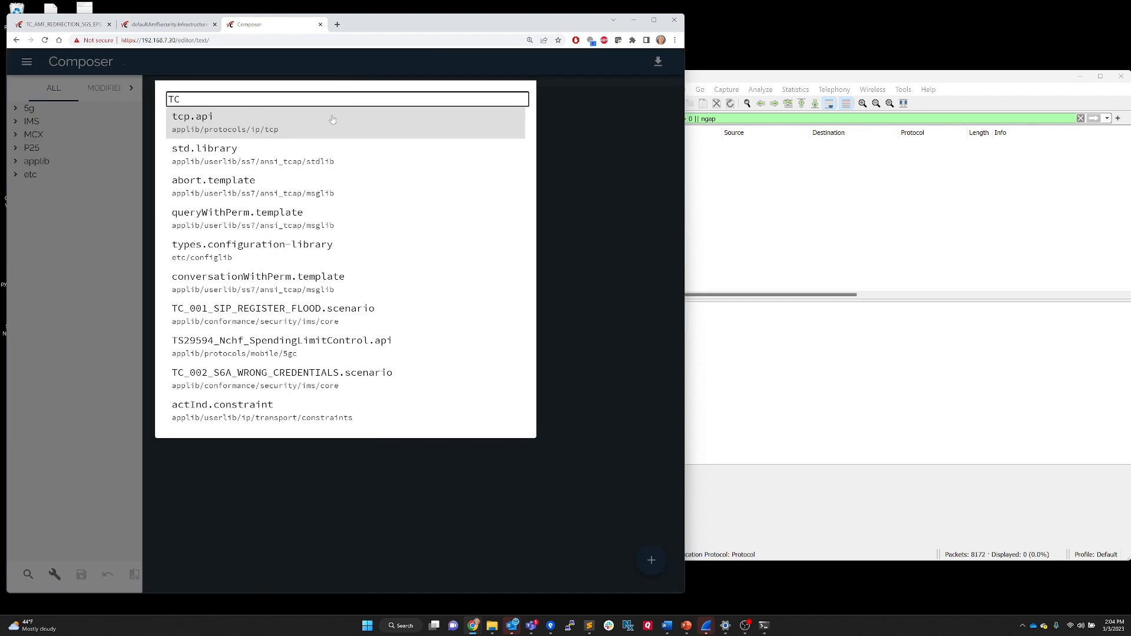
text(_)
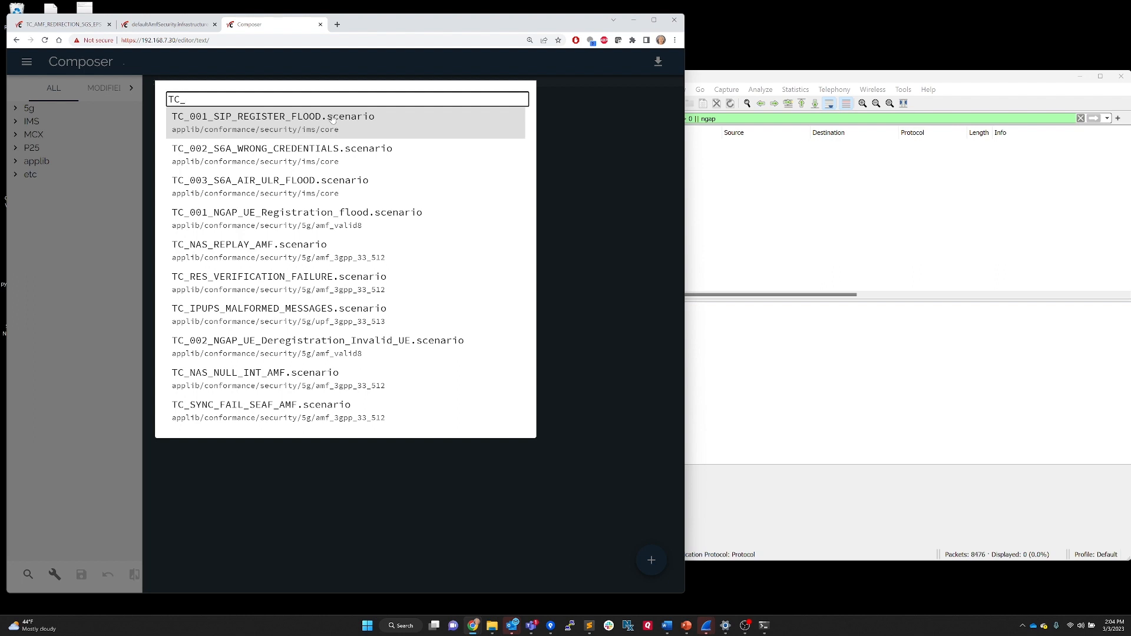
text(AMF)
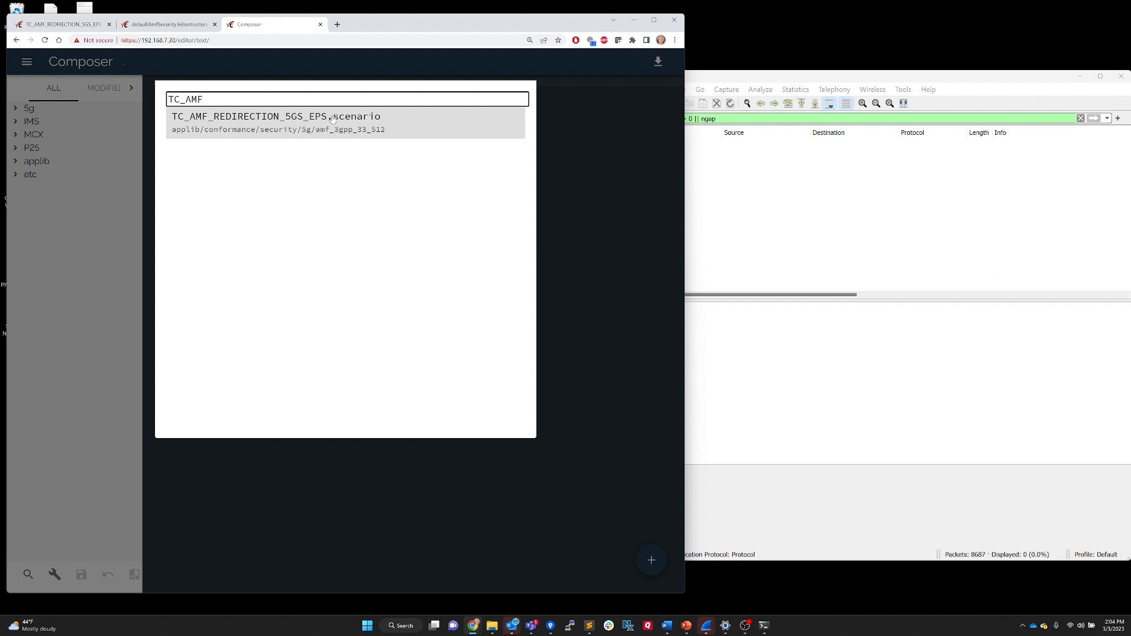
click(331, 116)
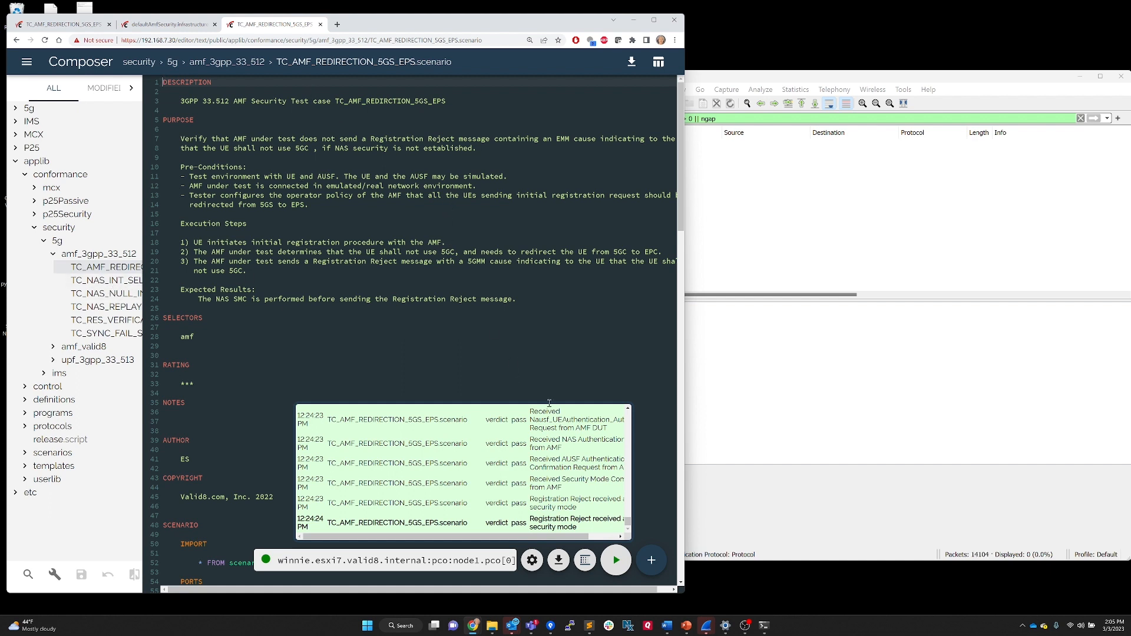
- Run the TC_AMF_REDIRECTION_5GS_EPS scenario on the pco node
click(653, 555)
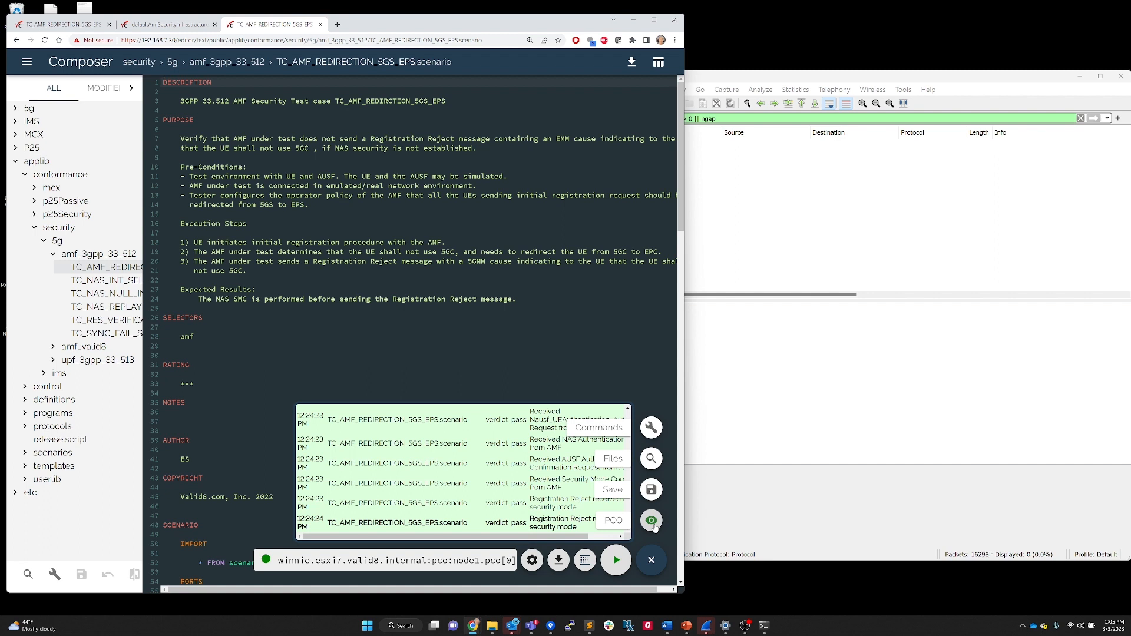
mouse_move(650, 559)
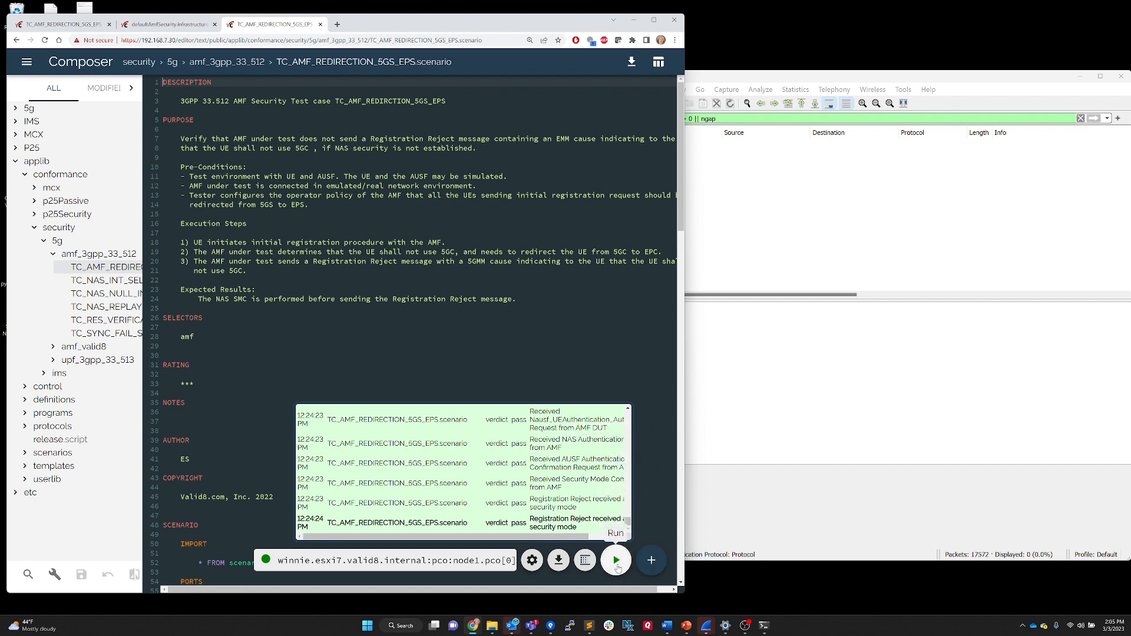
click(617, 565)
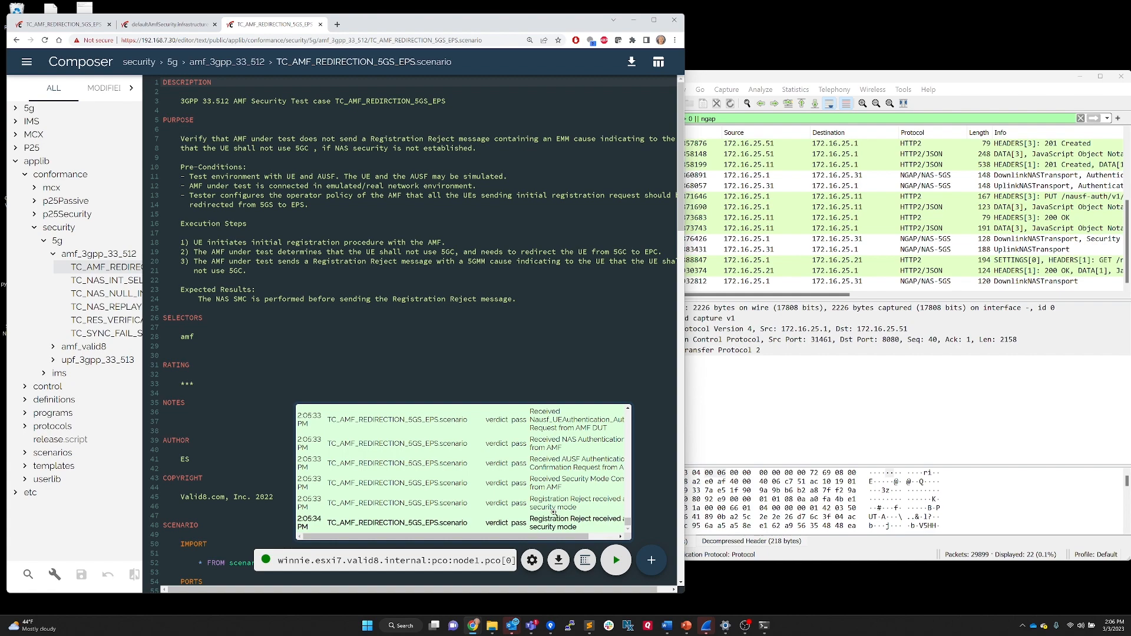
- Switch to Wireshark, move its window over the scenario editor and widen it to examine the captured HTTP2 and NGAP messages
click(825, 80)
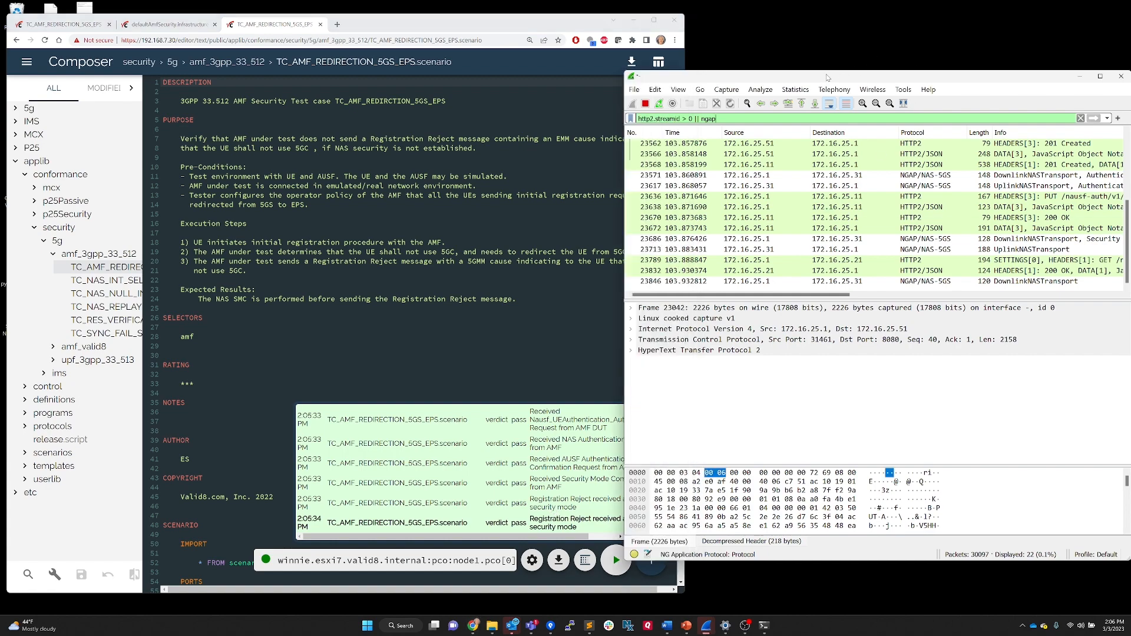
drag(804, 79, 732, 58)
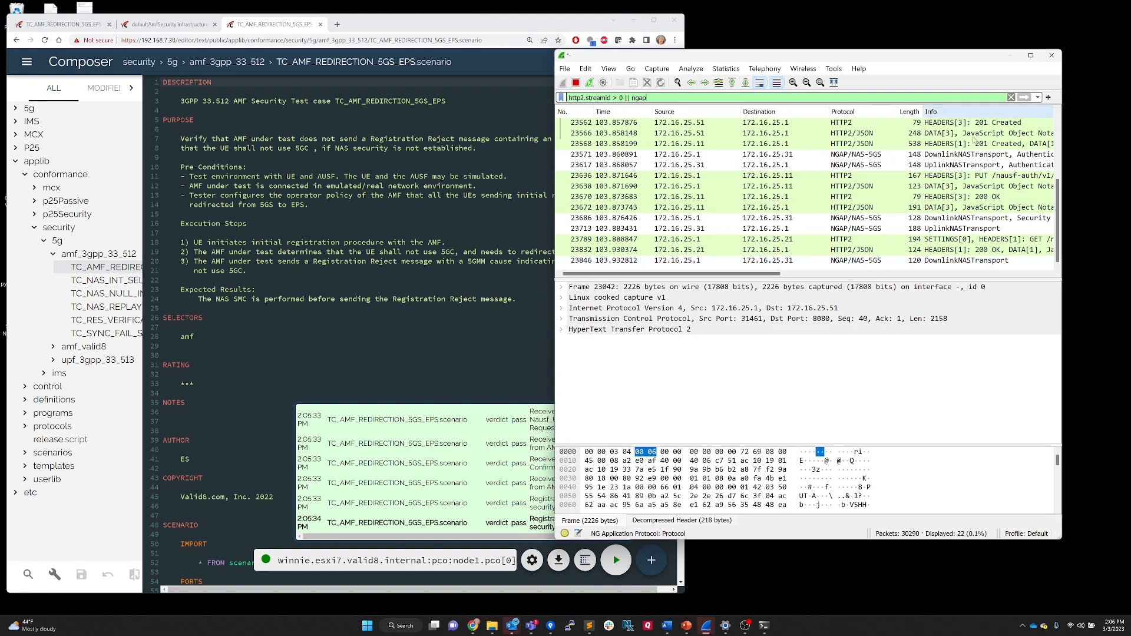
drag(836, 57, 711, 53)
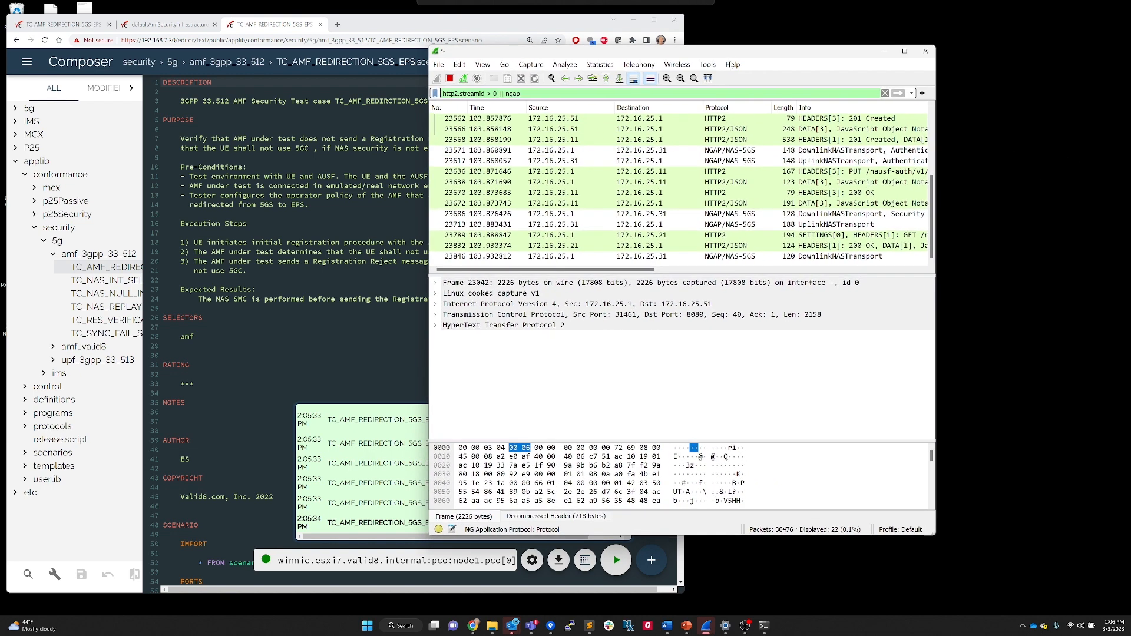
drag(935, 143, 1046, 153)
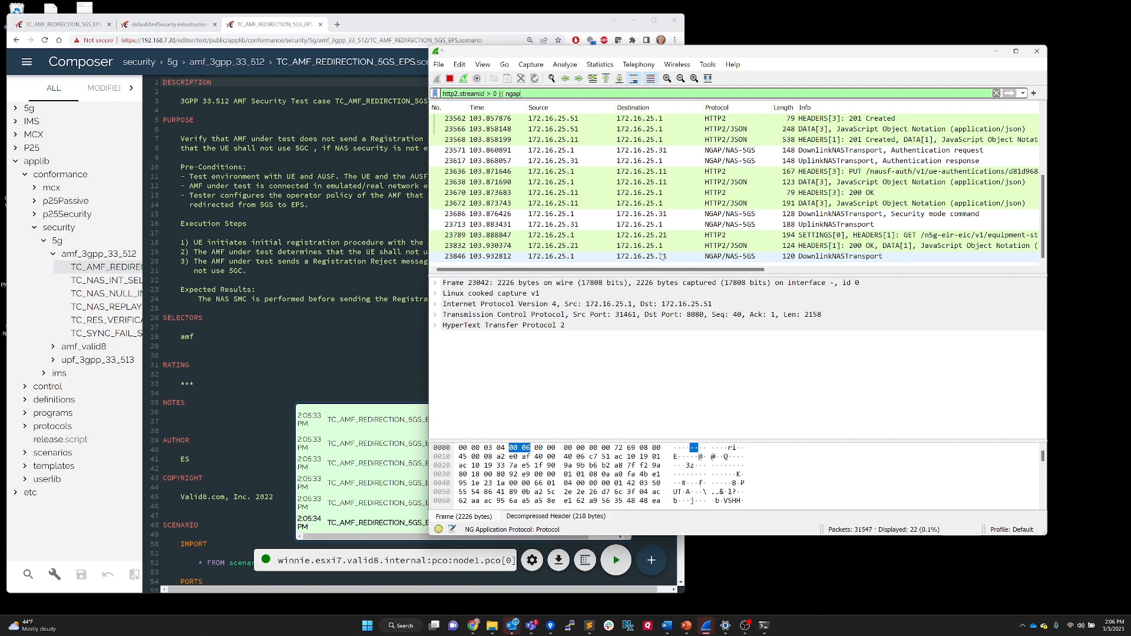
- Switch back to ProtocolEngine in the browser, view all journal entries and open the live report of the current run
click(365, 24)
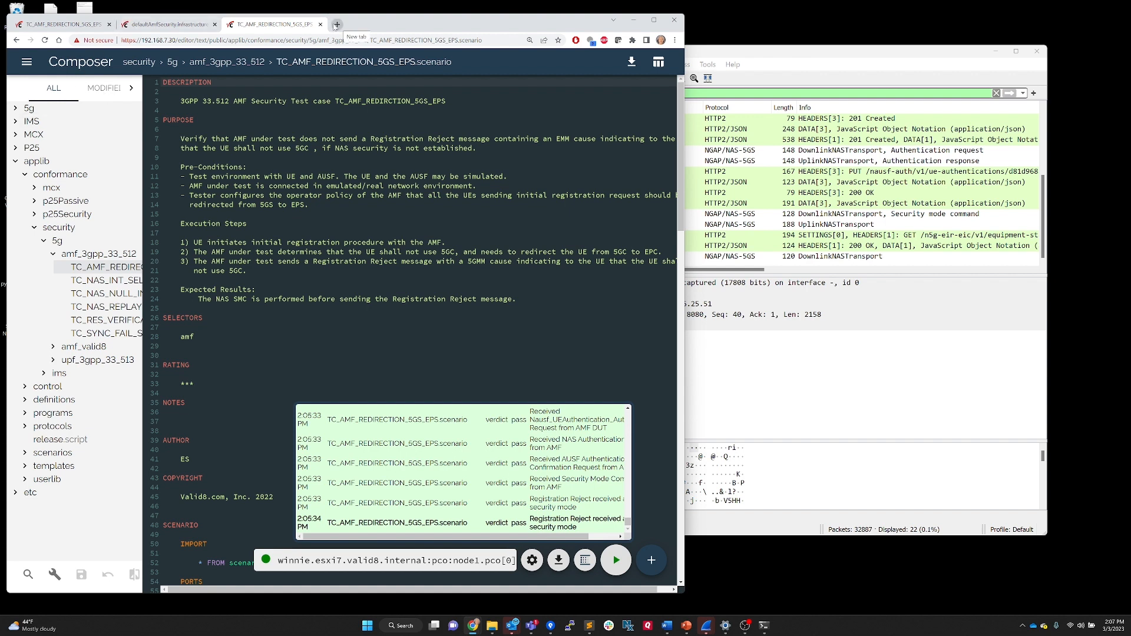
right_click(13, 44)
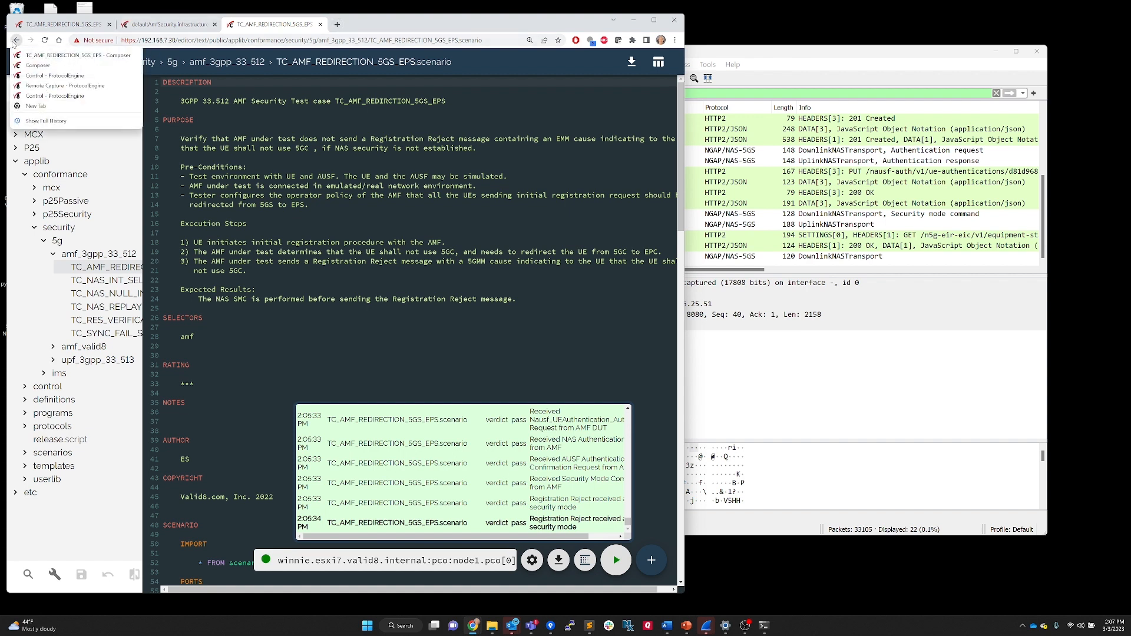
click(55, 75)
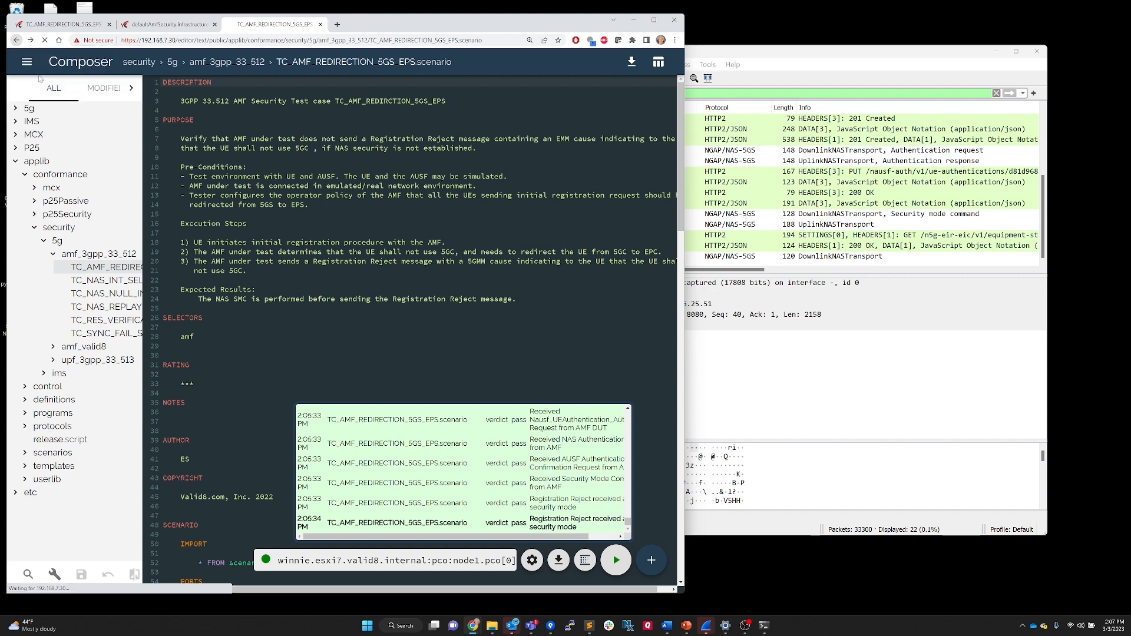
click(244, 64)
click(239, 87)
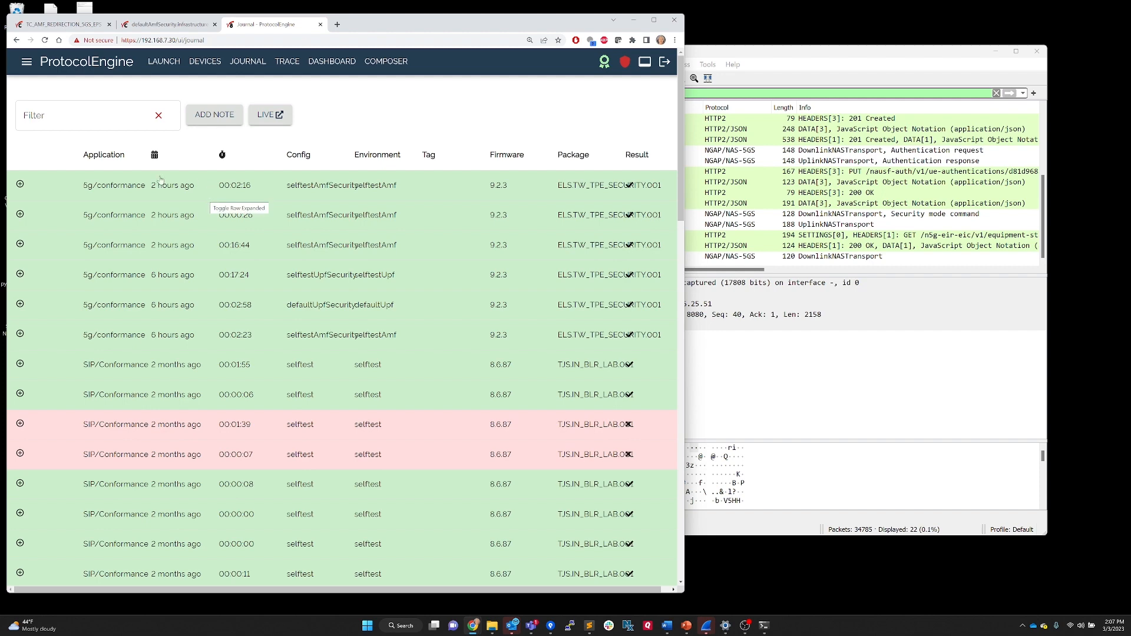
mouse_move(246, 64)
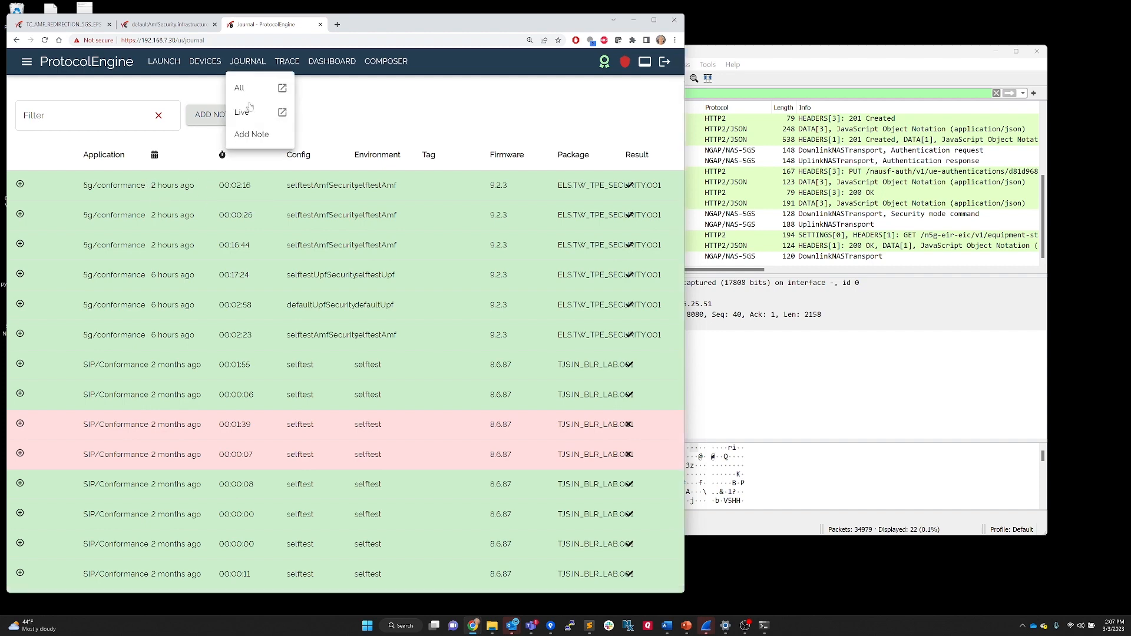
click(244, 114)
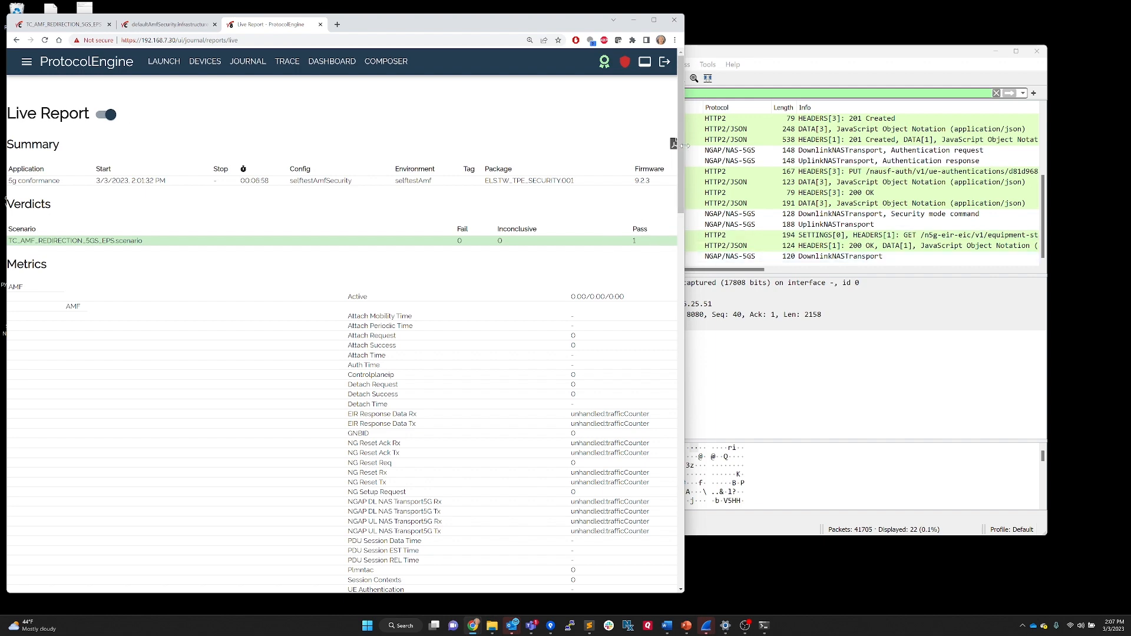
- Widen the browser window, zoom the live report out, save the report as a PDF and open the downloaded file
drag(696, 145, 832, 147)
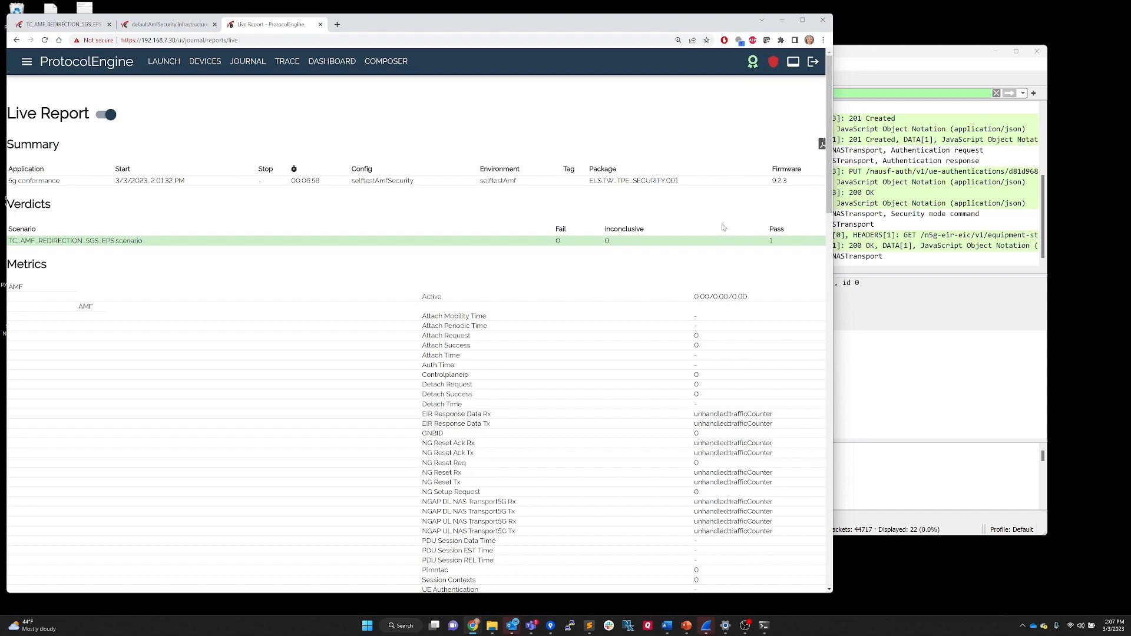
key(ctrl+minus)
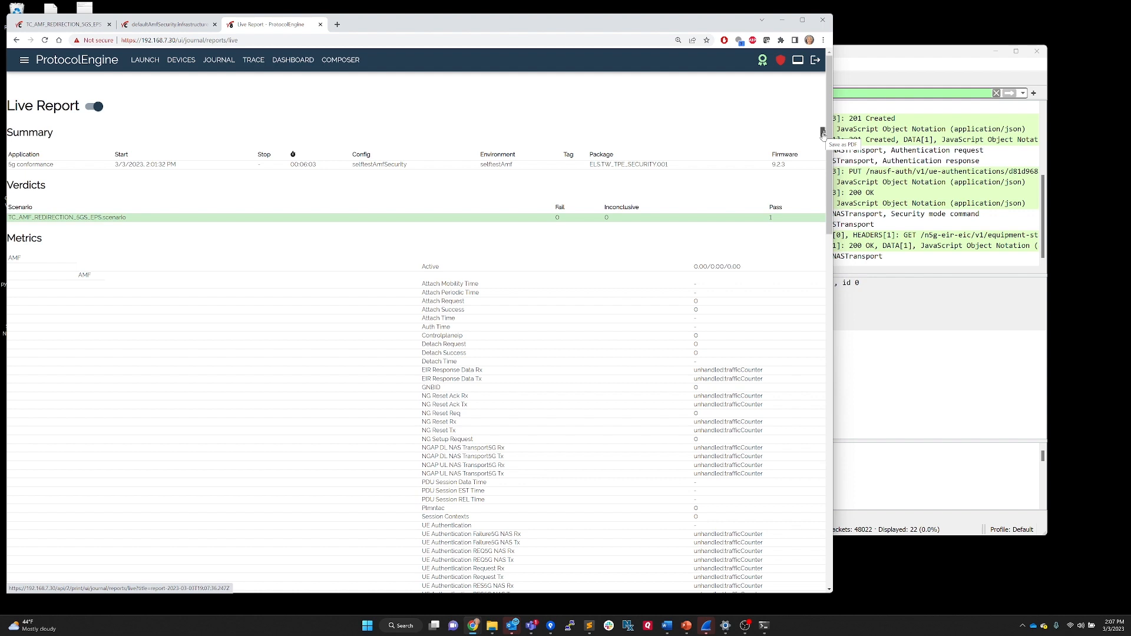
click(823, 133)
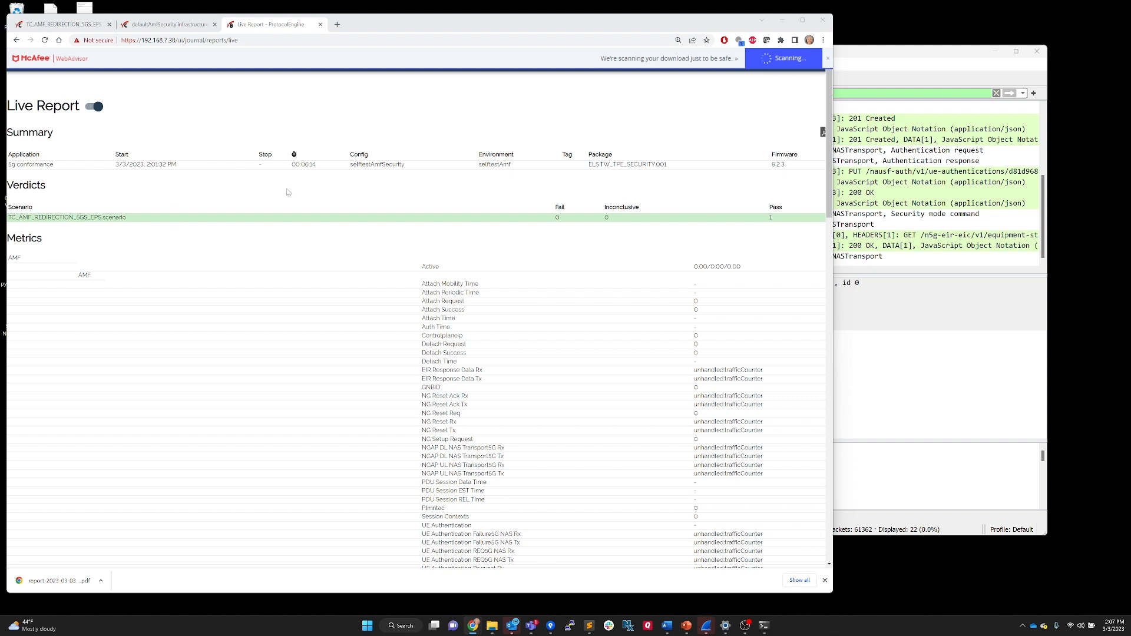
click(56, 580)
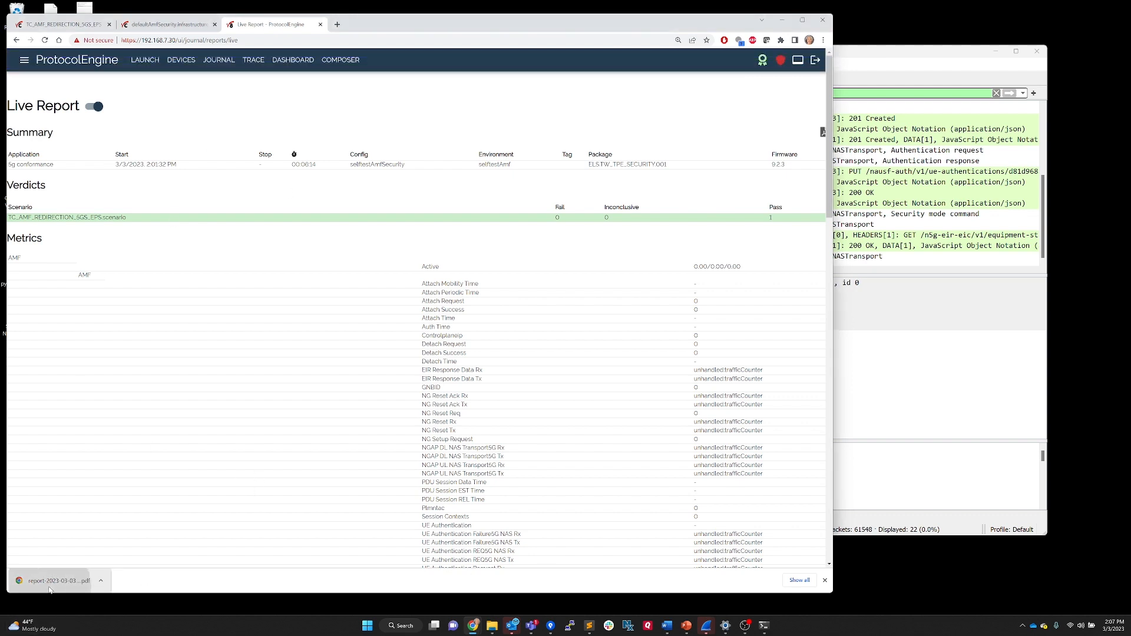